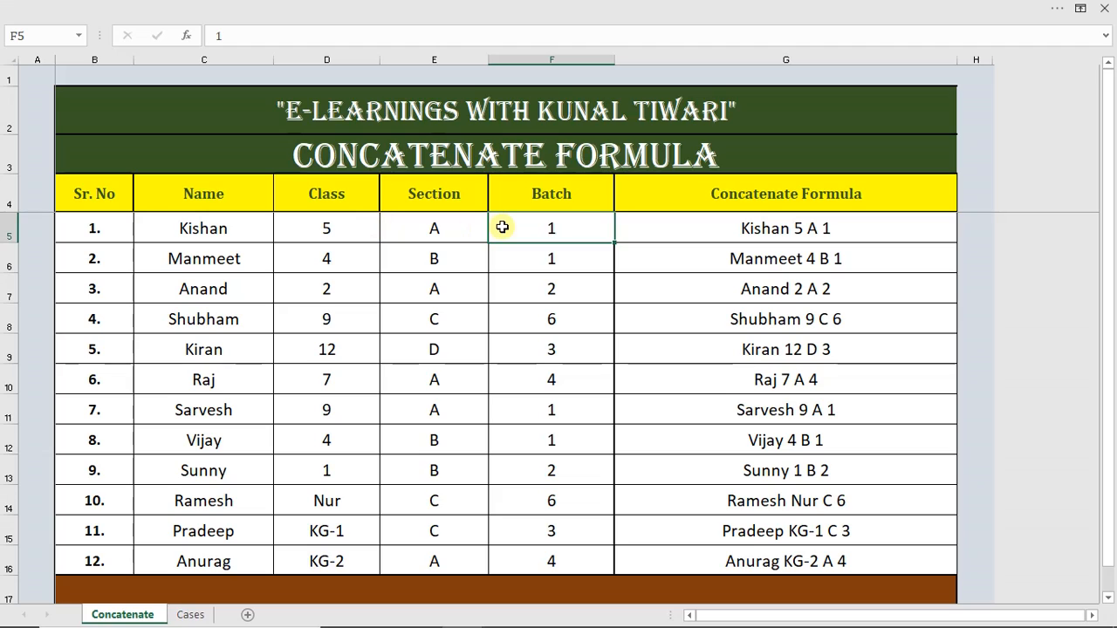
# - Examine the existing concatenate formula in G5 and the name, class, section and batch cells it joins in row 5
pyautogui.click(802, 231)
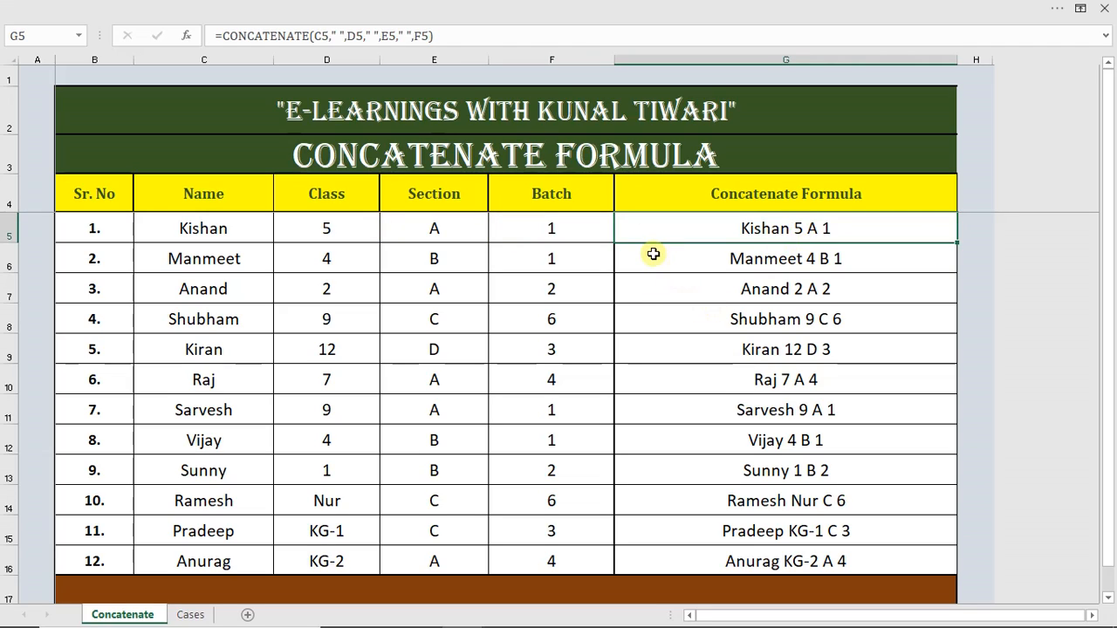
pyautogui.click(220, 227)
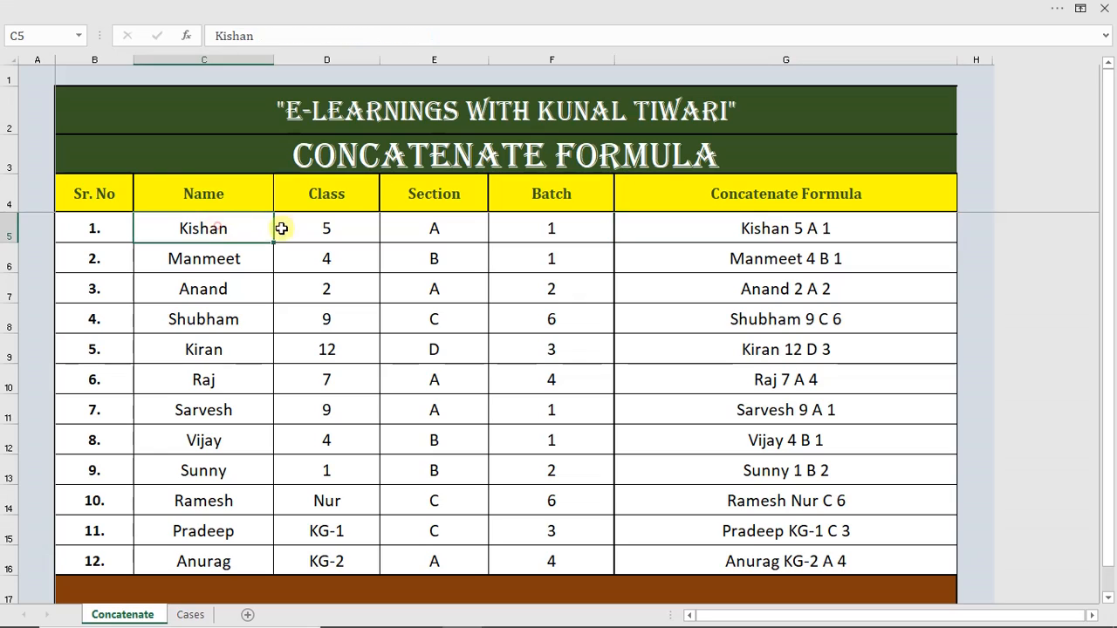
pyautogui.click(321, 228)
pyautogui.click(468, 227)
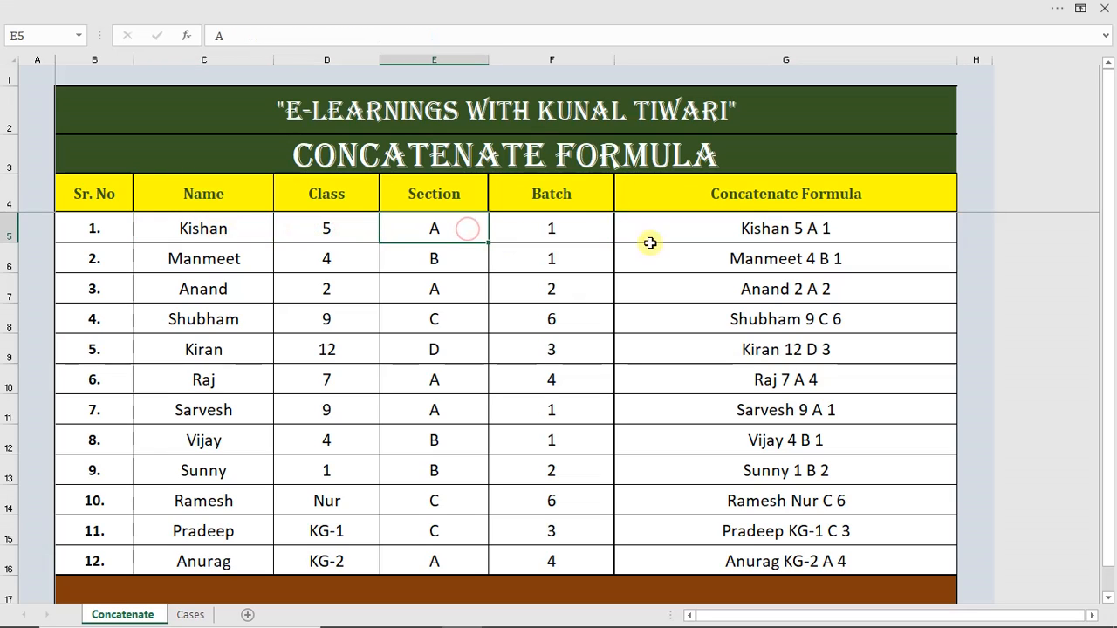
pyautogui.click(574, 233)
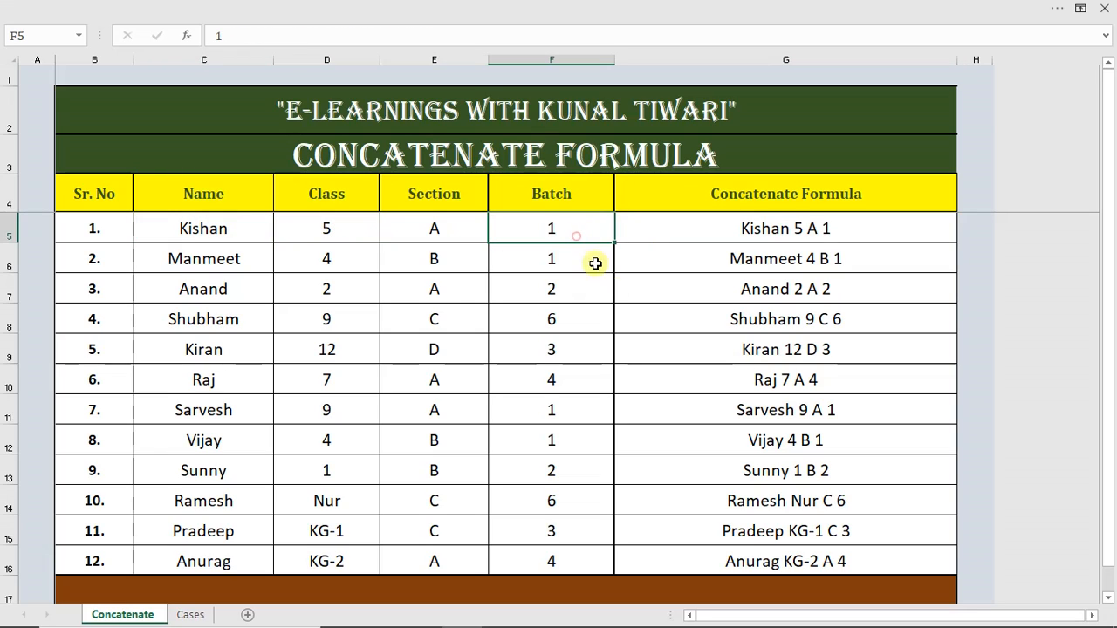
pyautogui.click(780, 228)
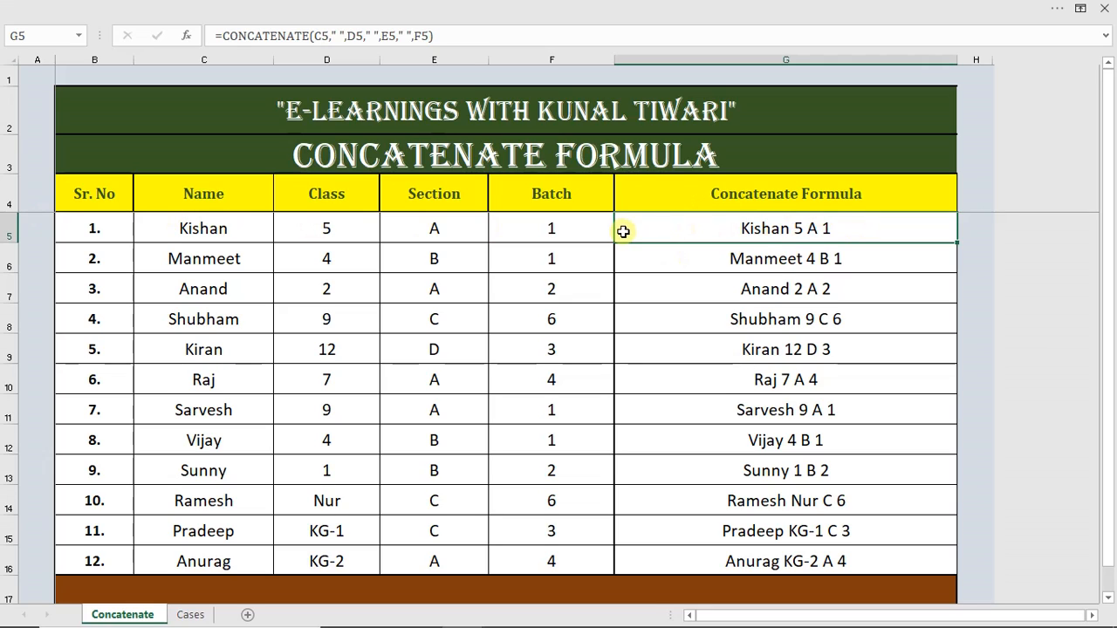
# - Clear the existing results from the Concatenate Formula column, cells G5 to G16
pyautogui.click(822, 232)
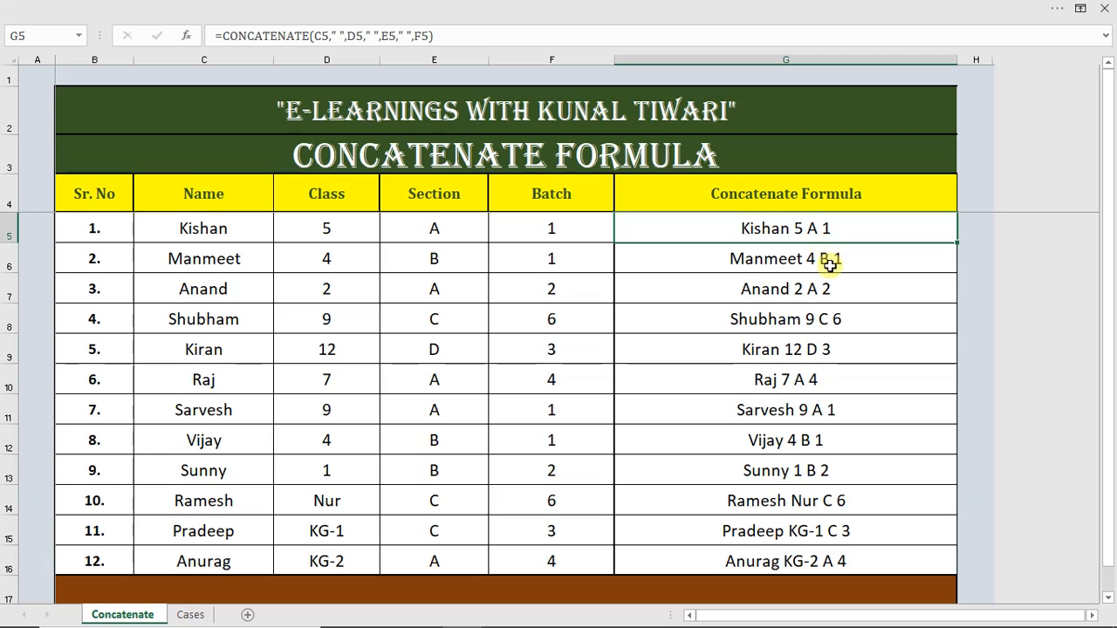
pyautogui.press('Up')
pyautogui.press('Down')
pyautogui.hotkey('ctrl', 'shift', 'Down')
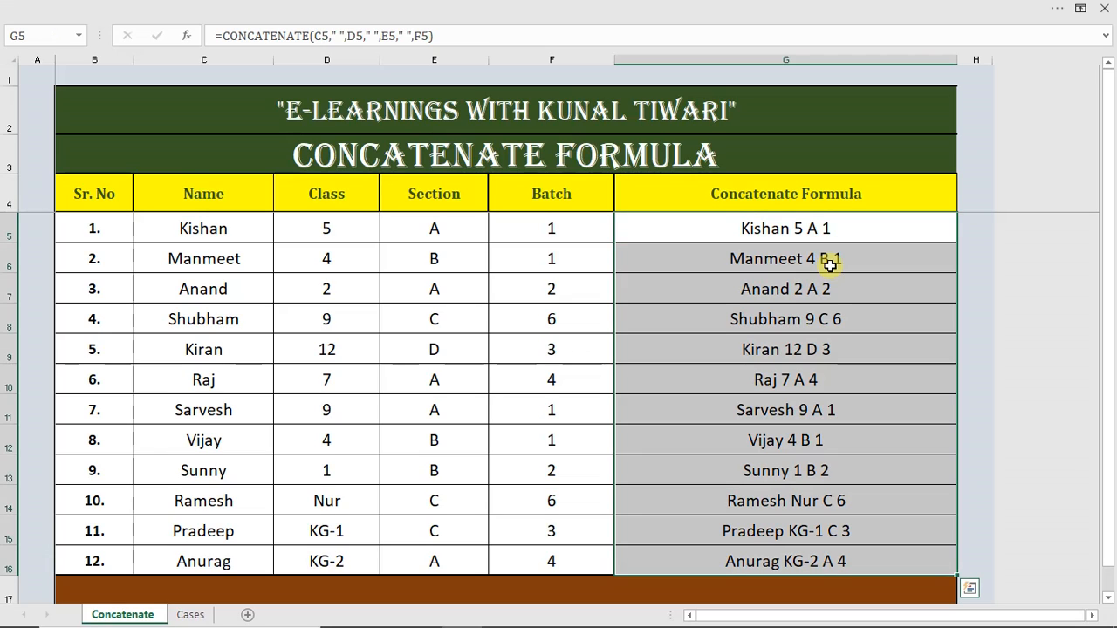
pyautogui.press('Delete')
# - Start a CONCATENATE formula in G5 that joins C5 and D5 with a quoted space " " between them
pyautogui.click(800, 226)
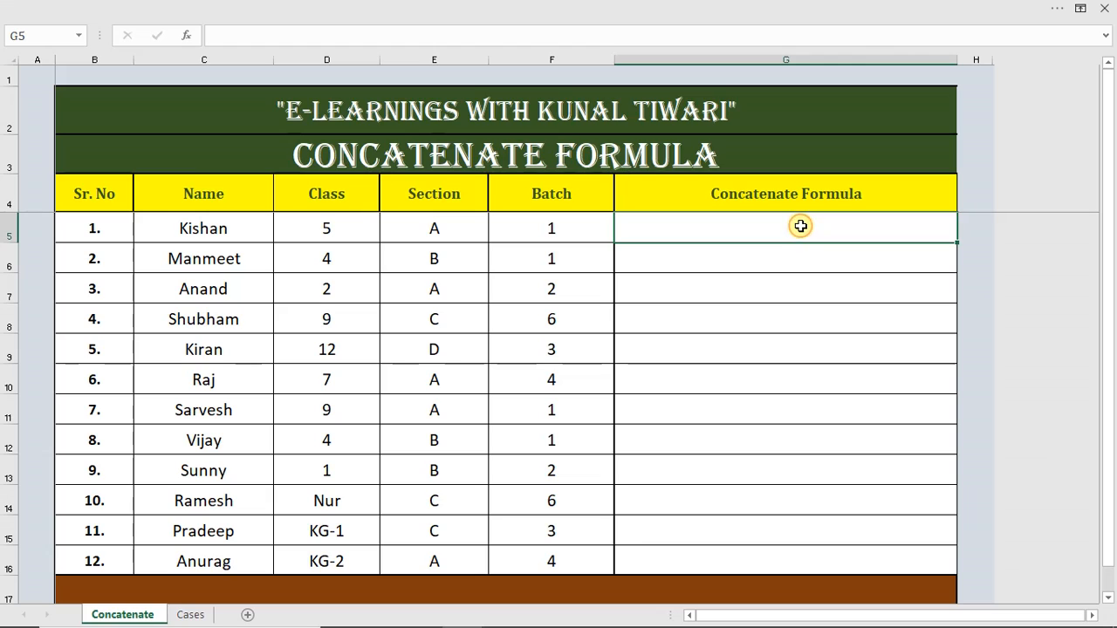
pyautogui.write('=conca')
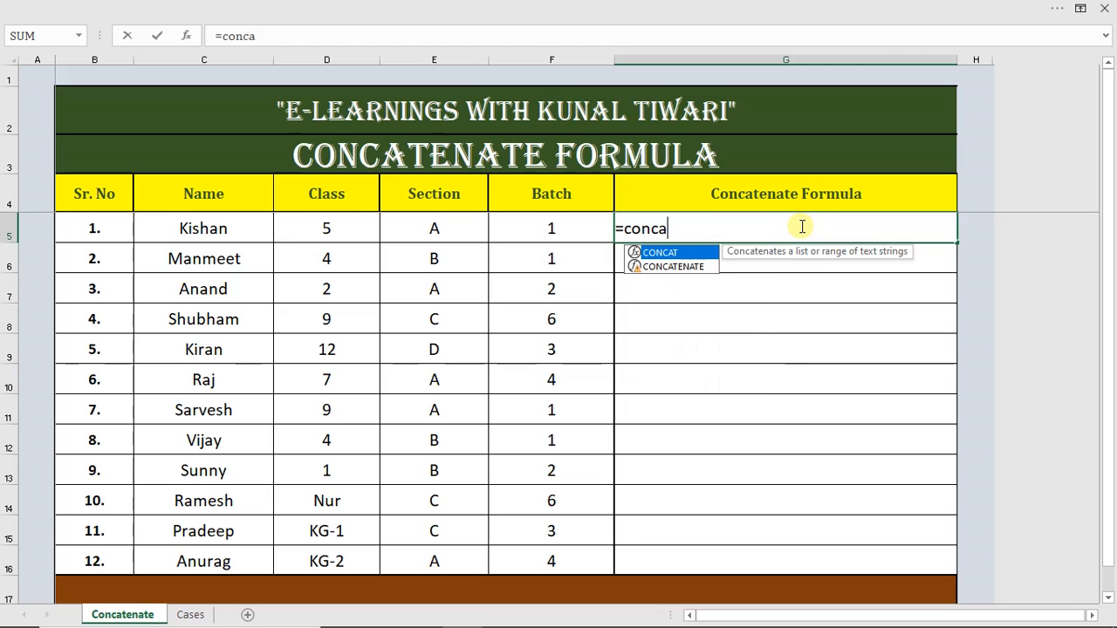
pyautogui.write('tenate(')
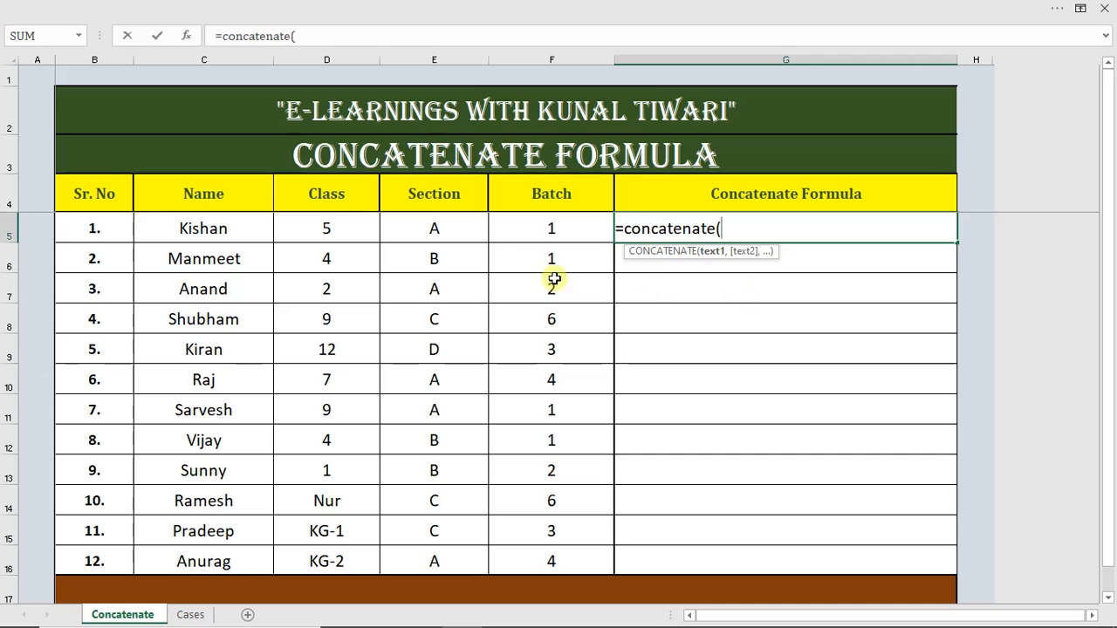
pyautogui.click(242, 230)
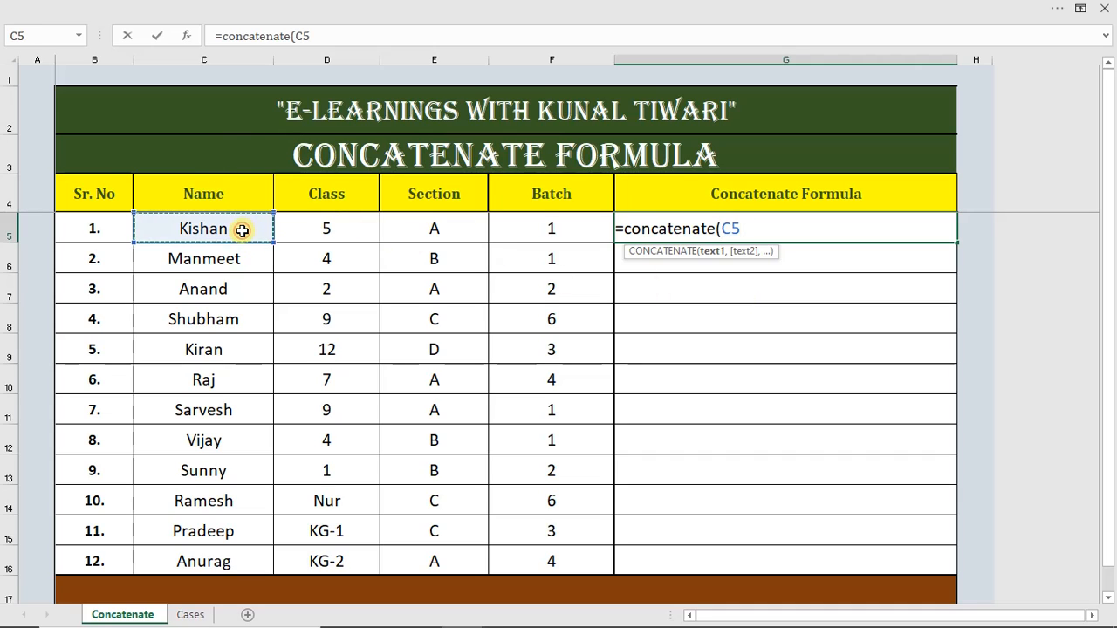
pyautogui.write(',')
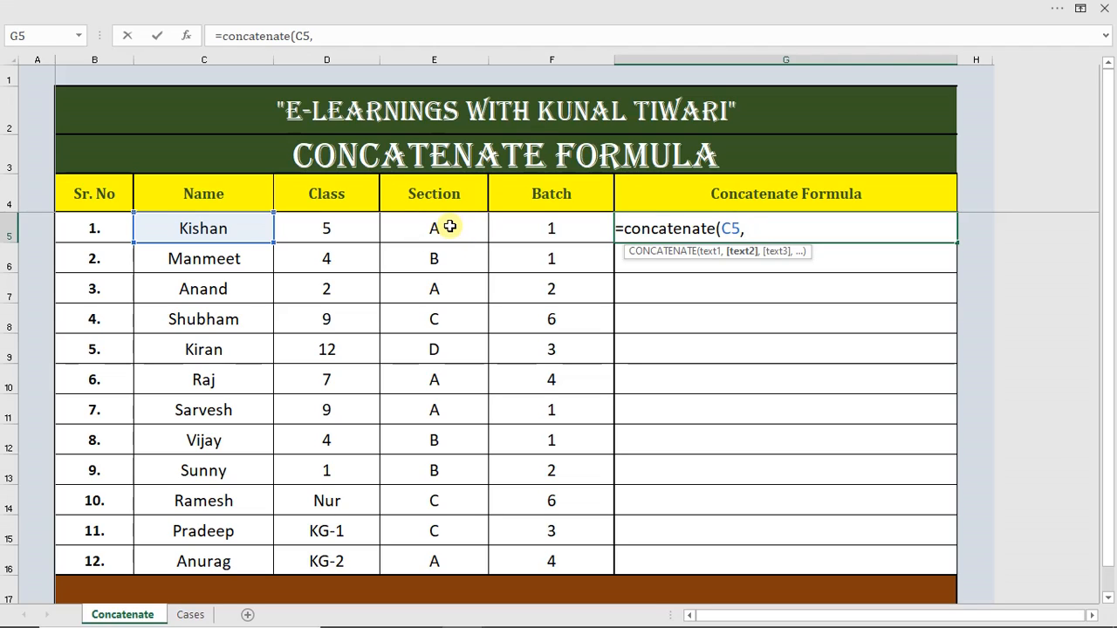
pyautogui.write('",')
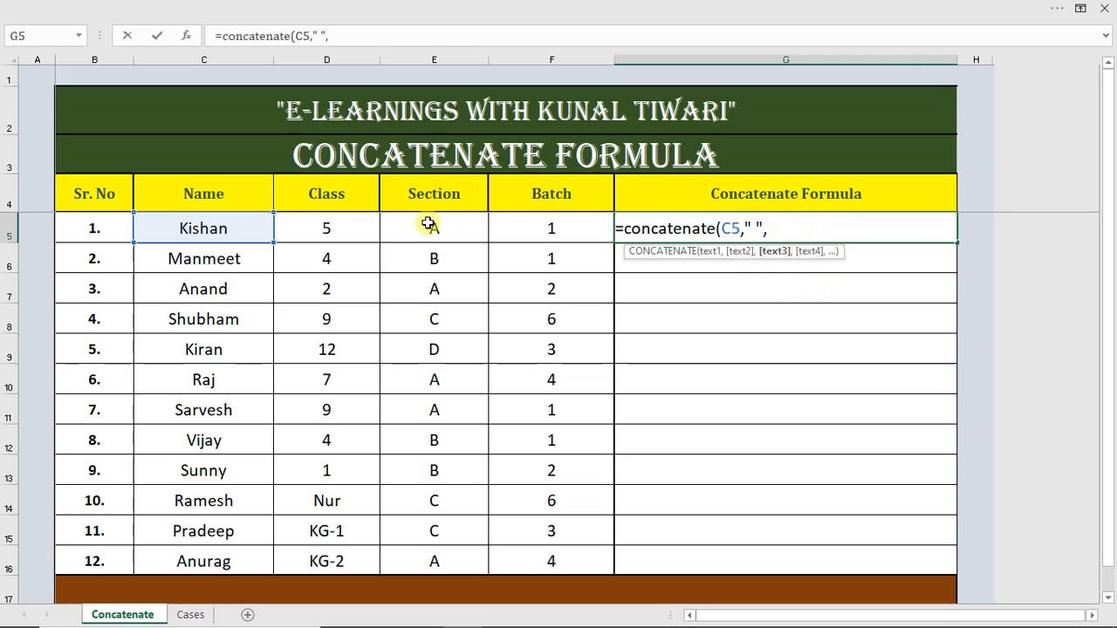
pyautogui.click(334, 222)
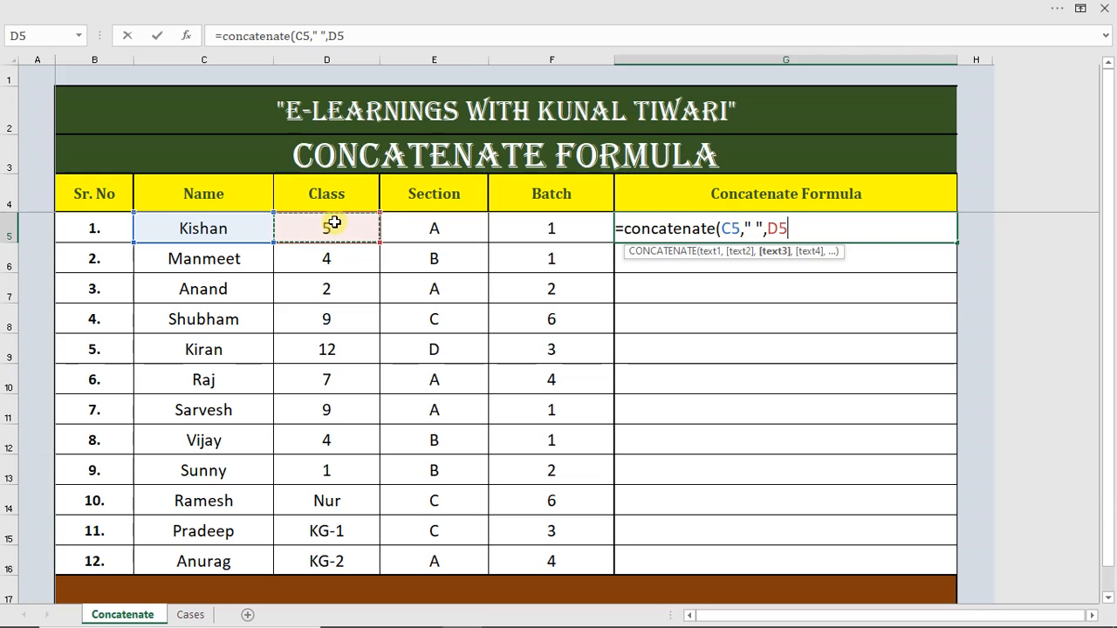
# - Complete the G5 formula by adding " ", E5, " " and F5 as further arguments, and enter it
pyautogui.write(',')
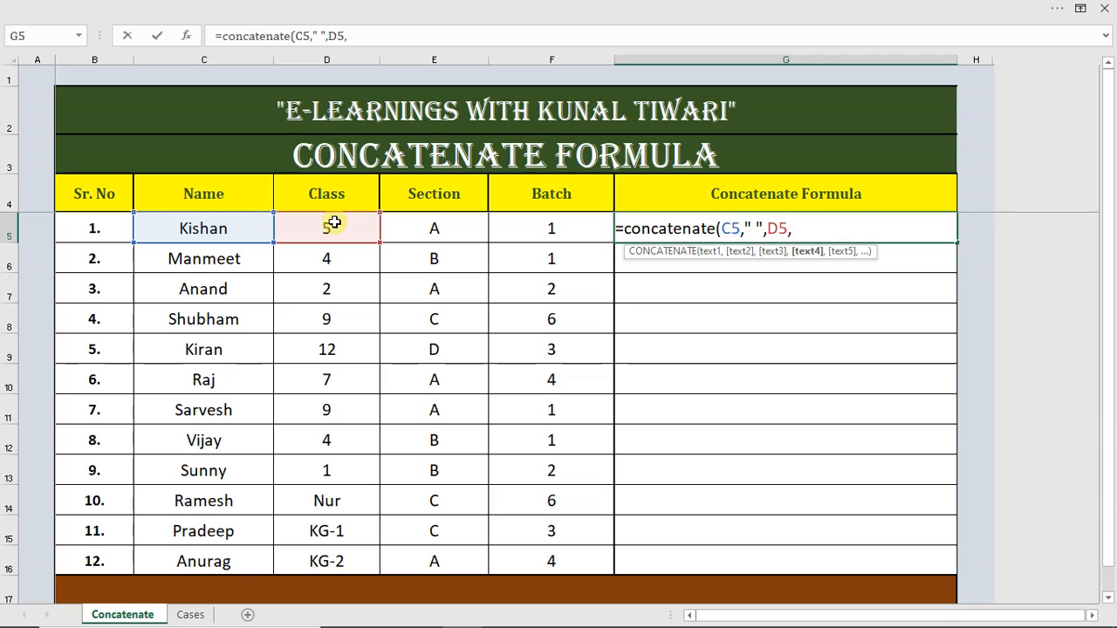
pyautogui.write('" "')
pyautogui.write(',')
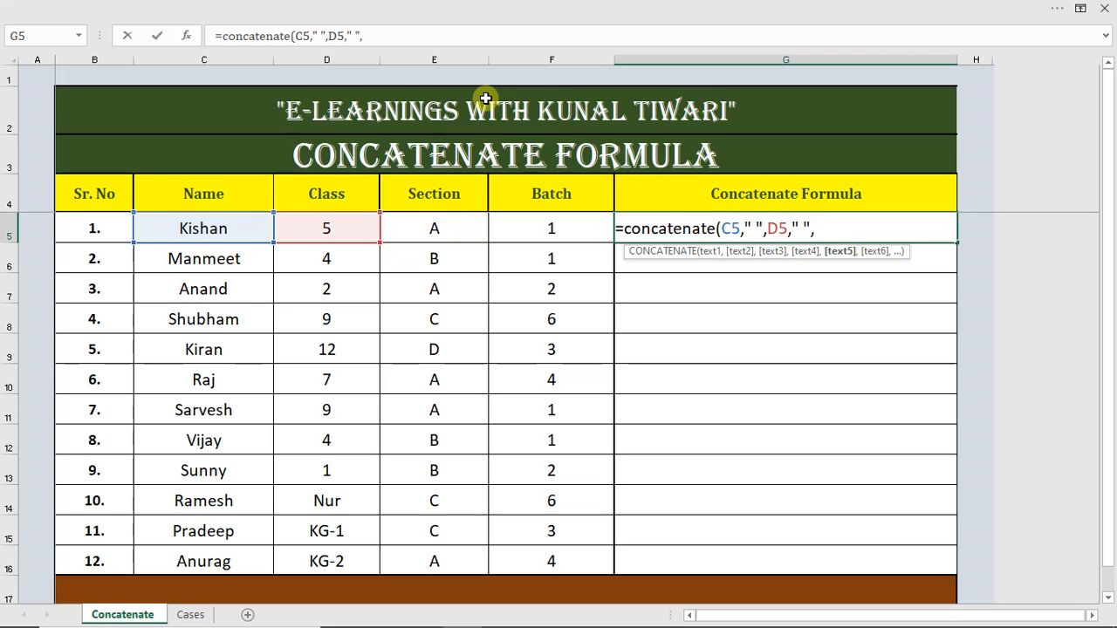
pyautogui.click(469, 235)
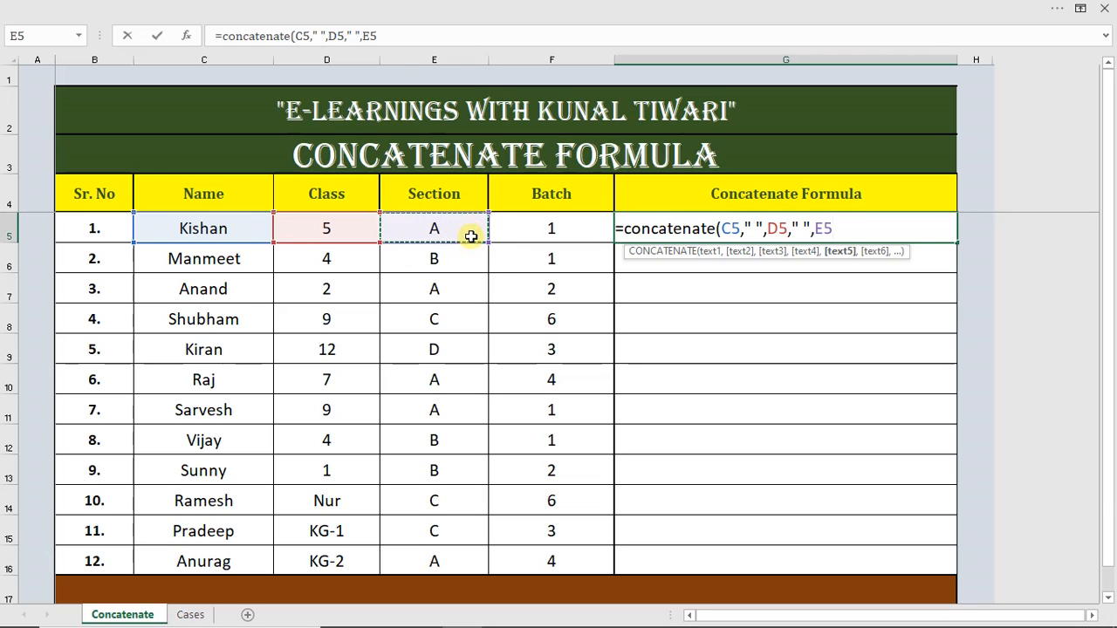
pyautogui.write(',')
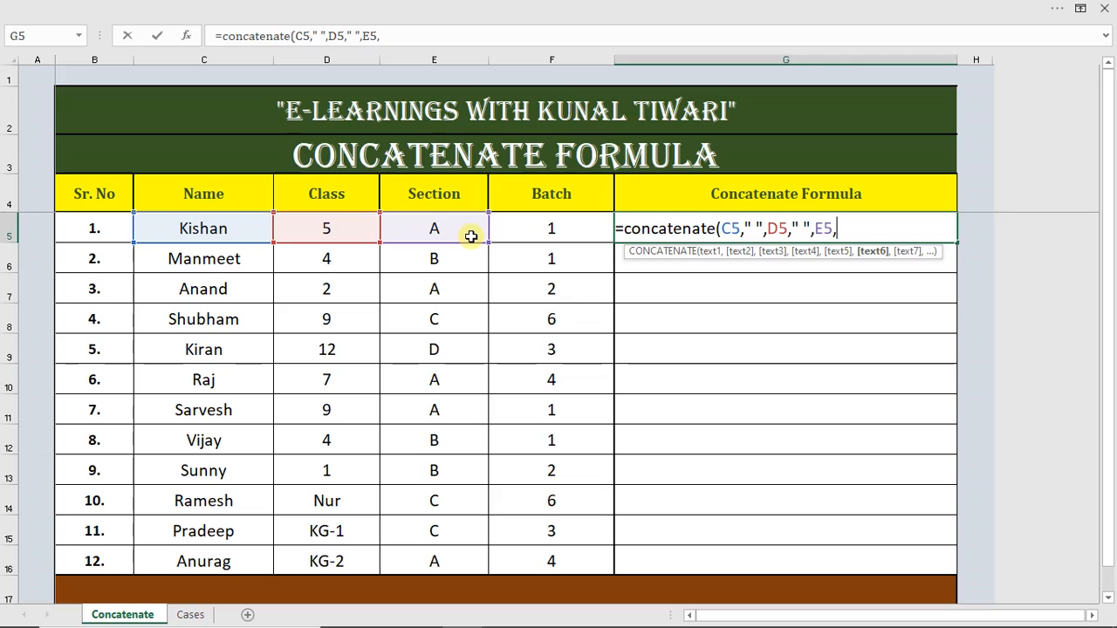
pyautogui.write('" ",')
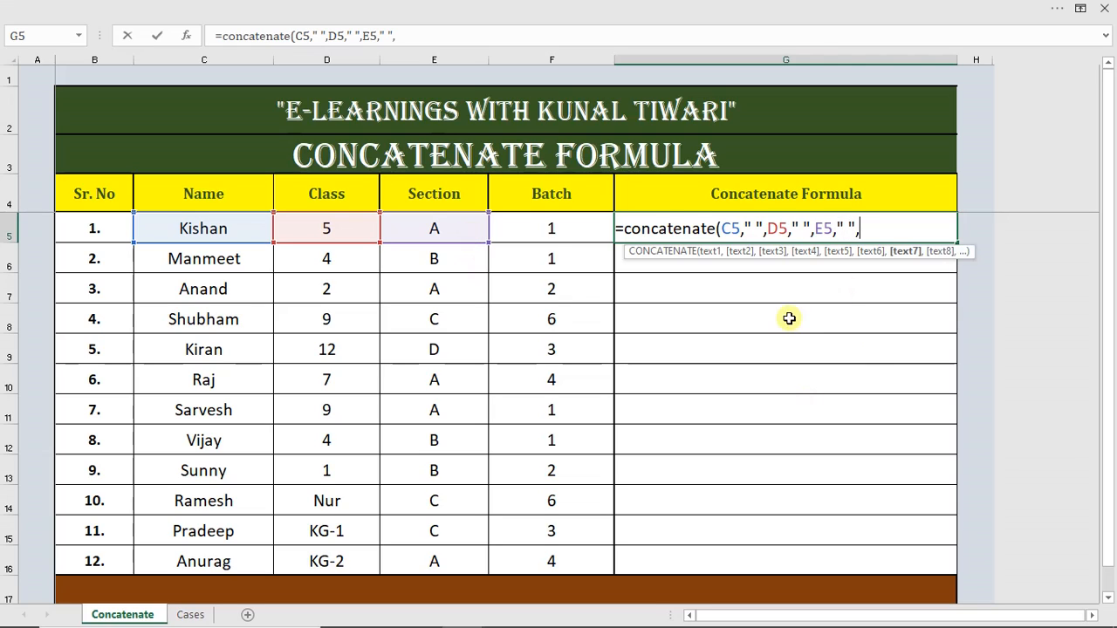
pyautogui.click(558, 234)
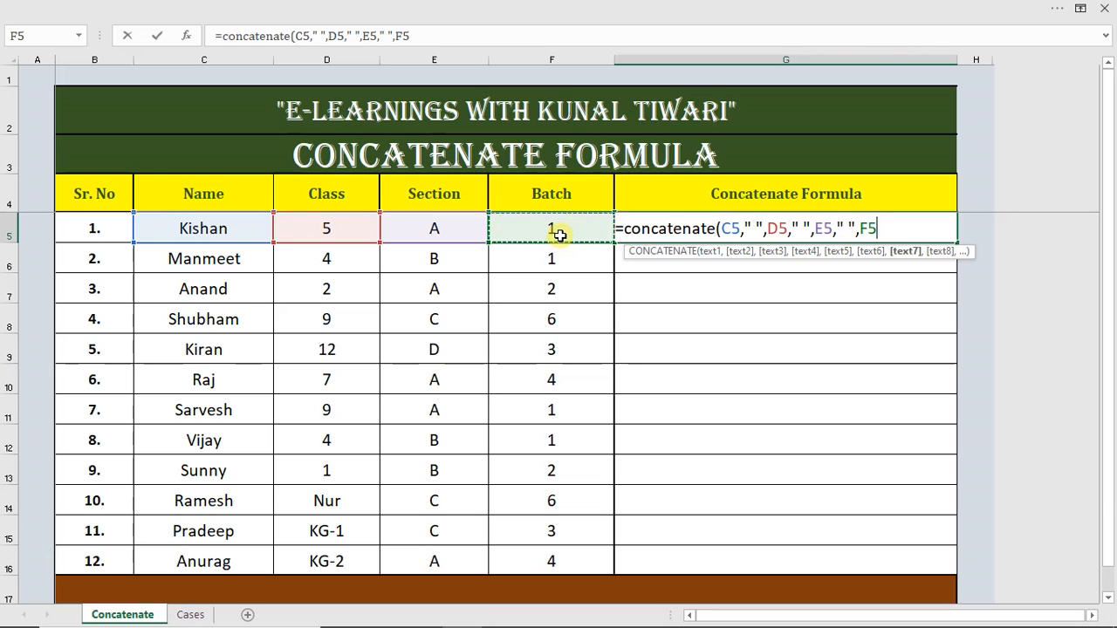
pyautogui.write(')')
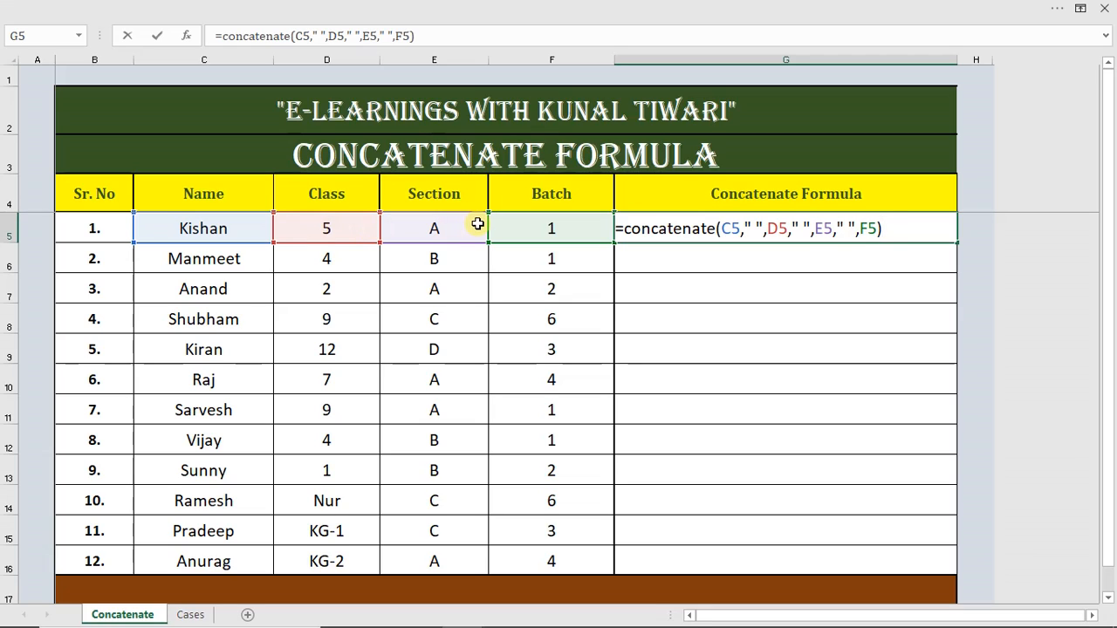
pyautogui.press('Return')
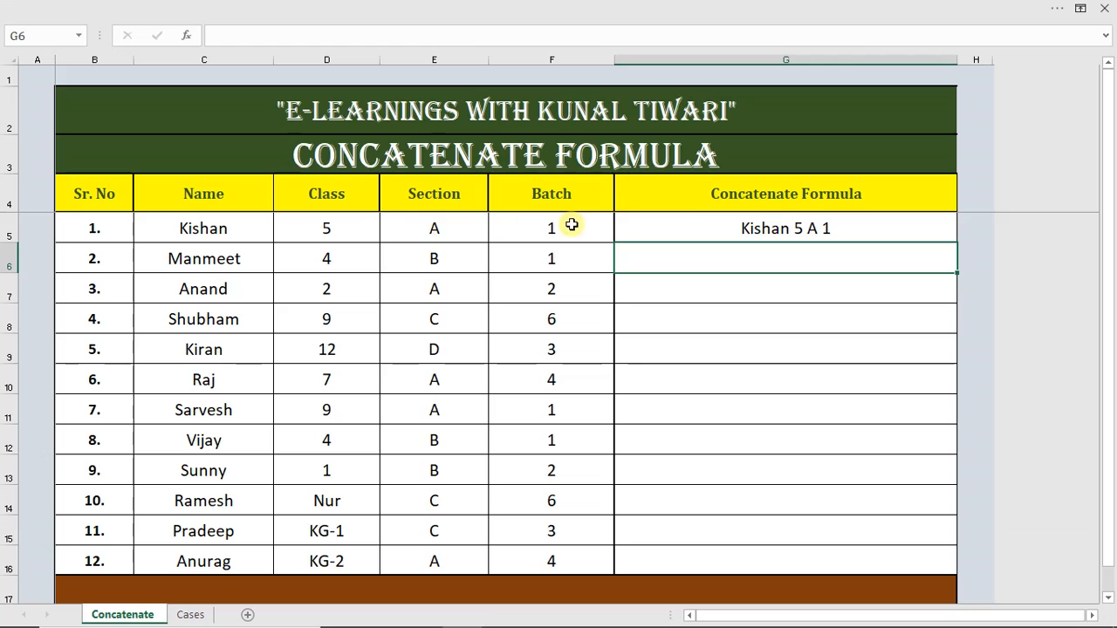
# - Add hyphens to the separators in G5, making the formula =CONCATENATE(C5,"- ",D5,"- ",E5," -",F5)
pyautogui.click(828, 230)
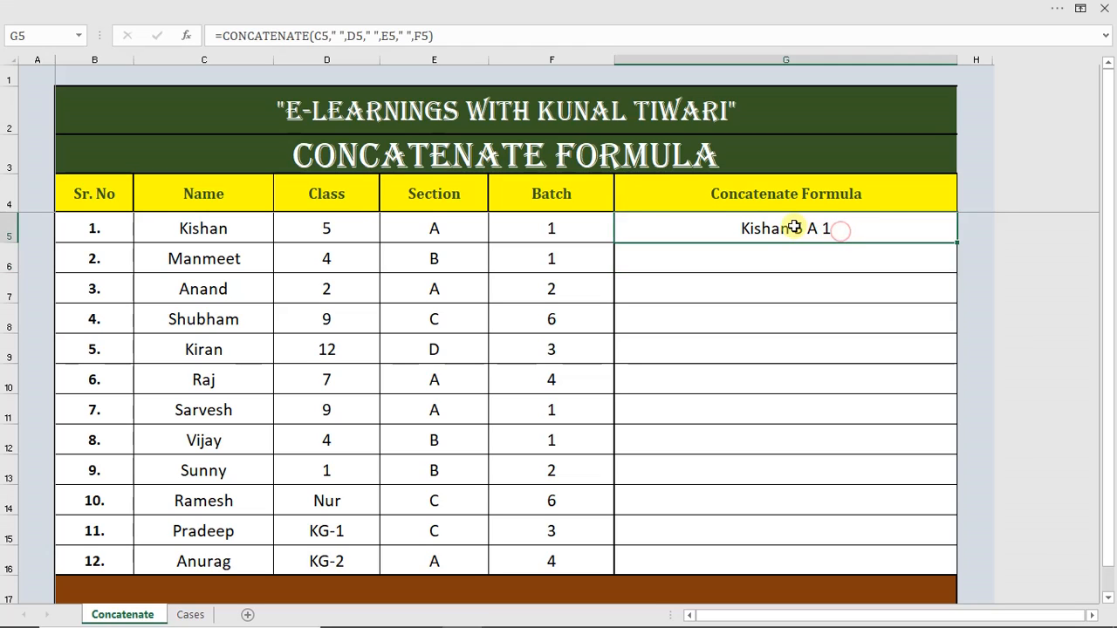
pyautogui.doubleClick(790, 228)
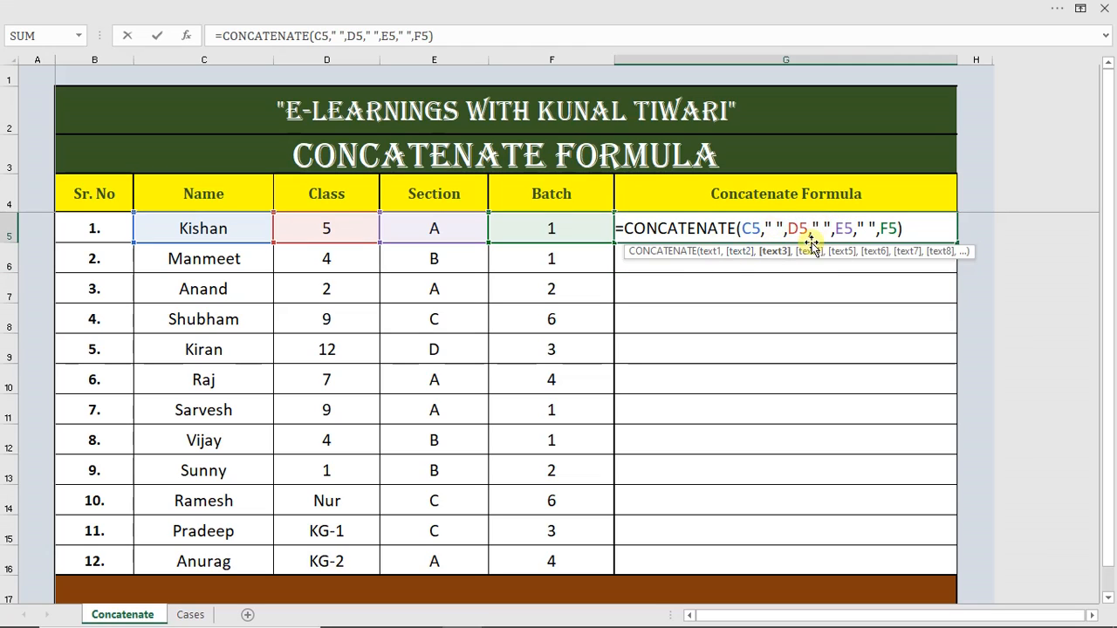
pyautogui.click(772, 229)
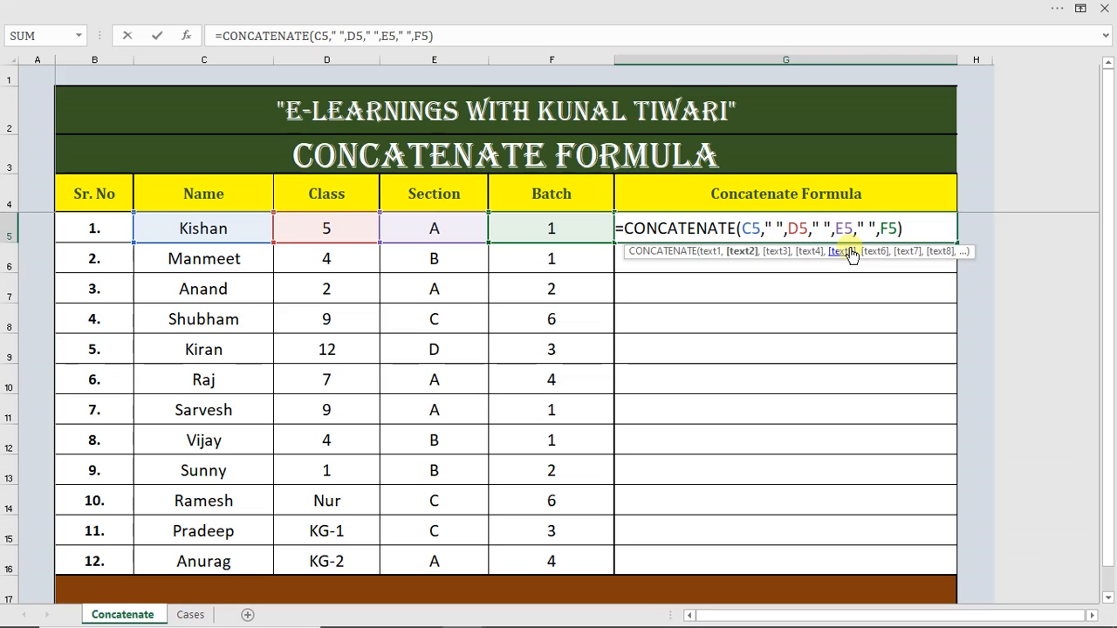
pyautogui.write('-')
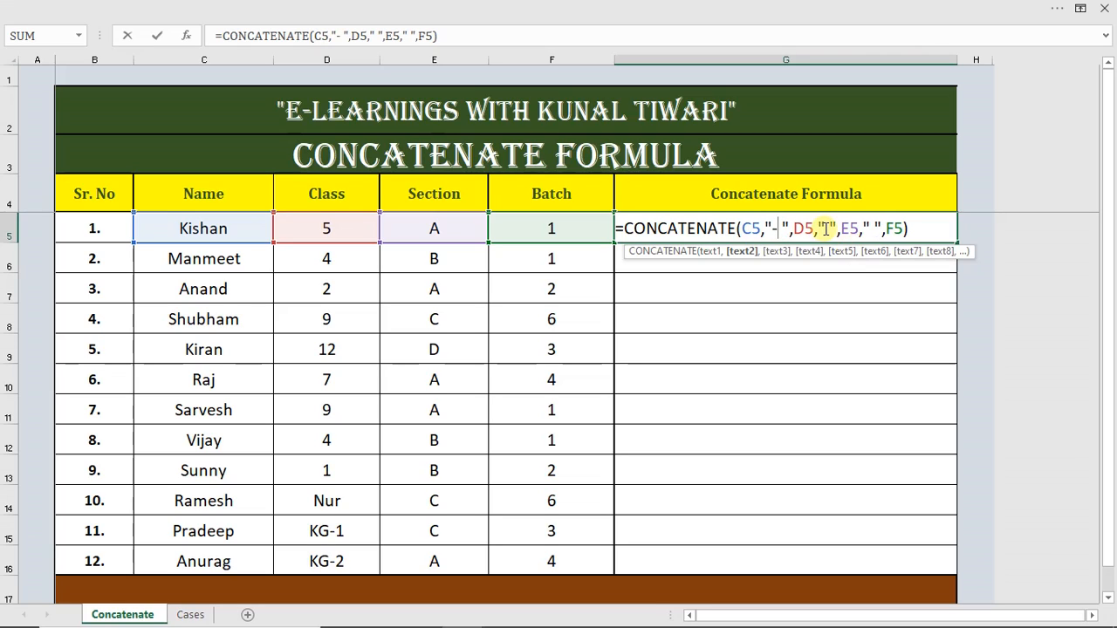
pyautogui.click(825, 229)
pyautogui.write('-')
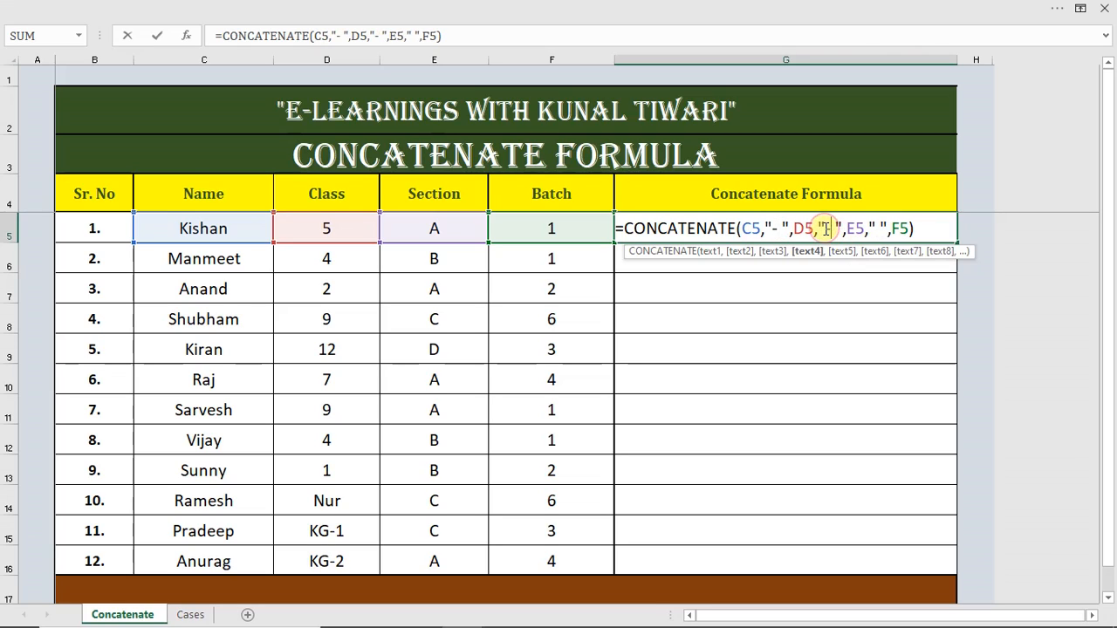
pyautogui.click(881, 229)
pyautogui.write('-')
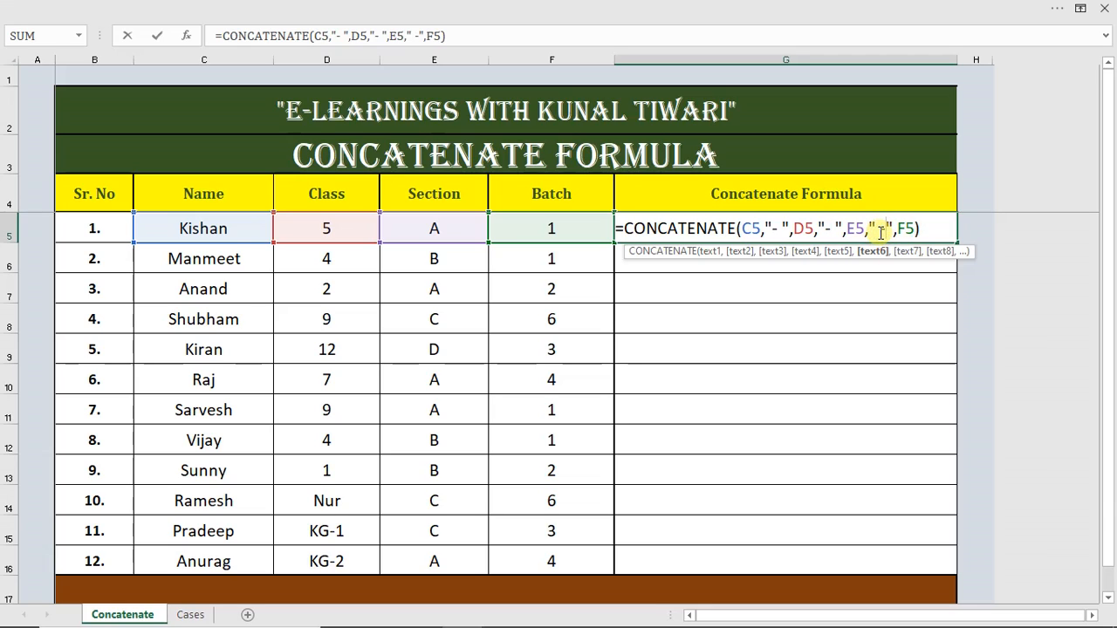
pyautogui.press('Return')
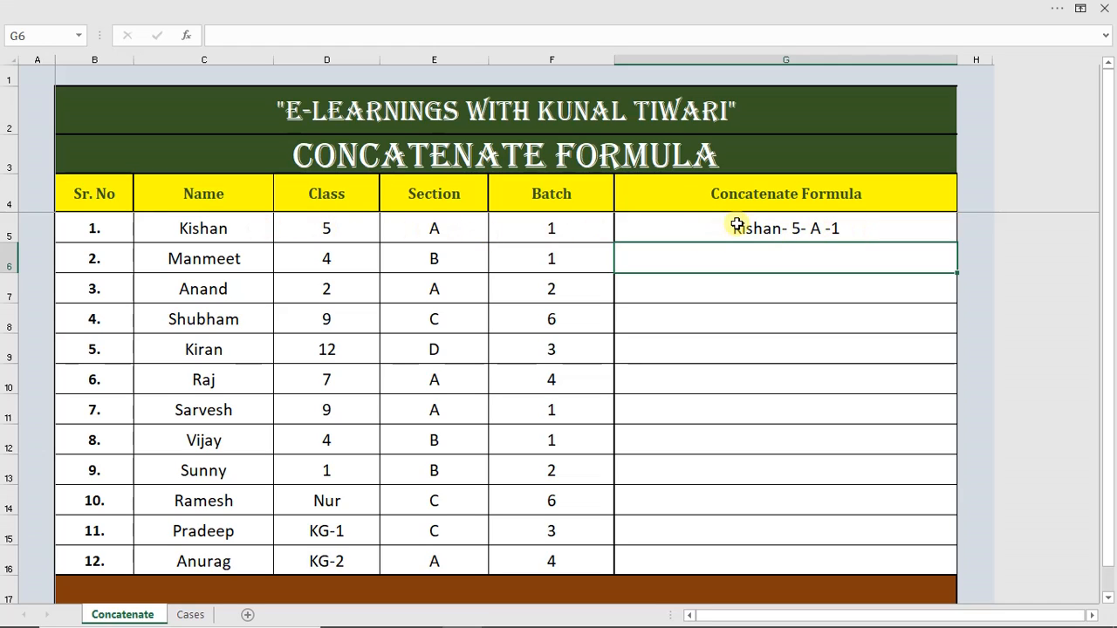
# - Copy the formula from G5 and paste it over the range G5:G16 to fill all twelve rows
pyautogui.click(820, 225)
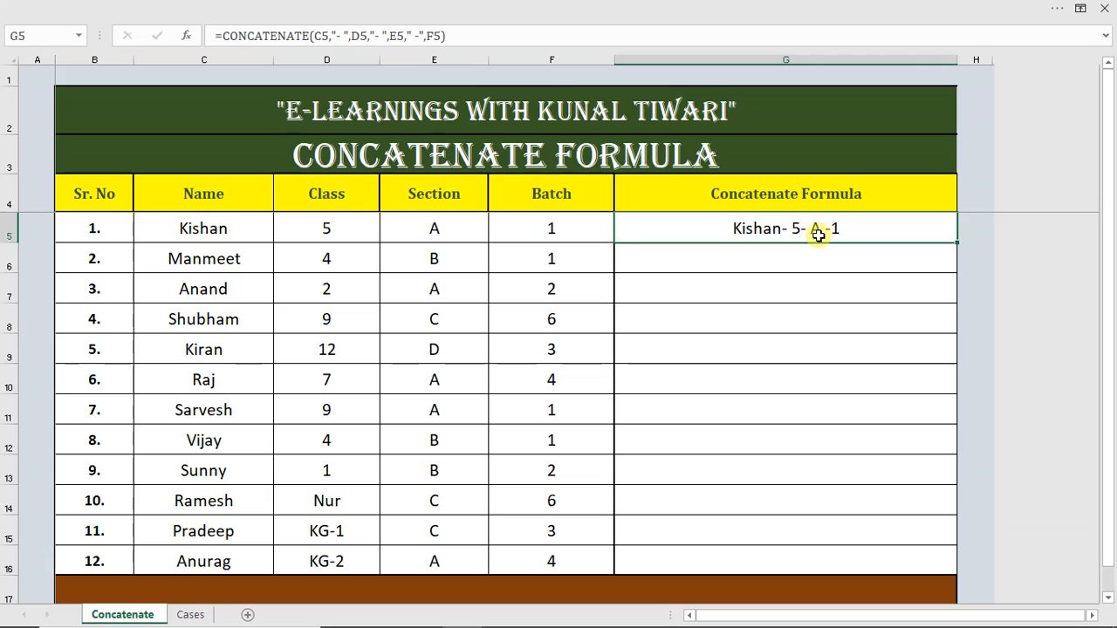
pyautogui.hotkey('ctrl', 'c')
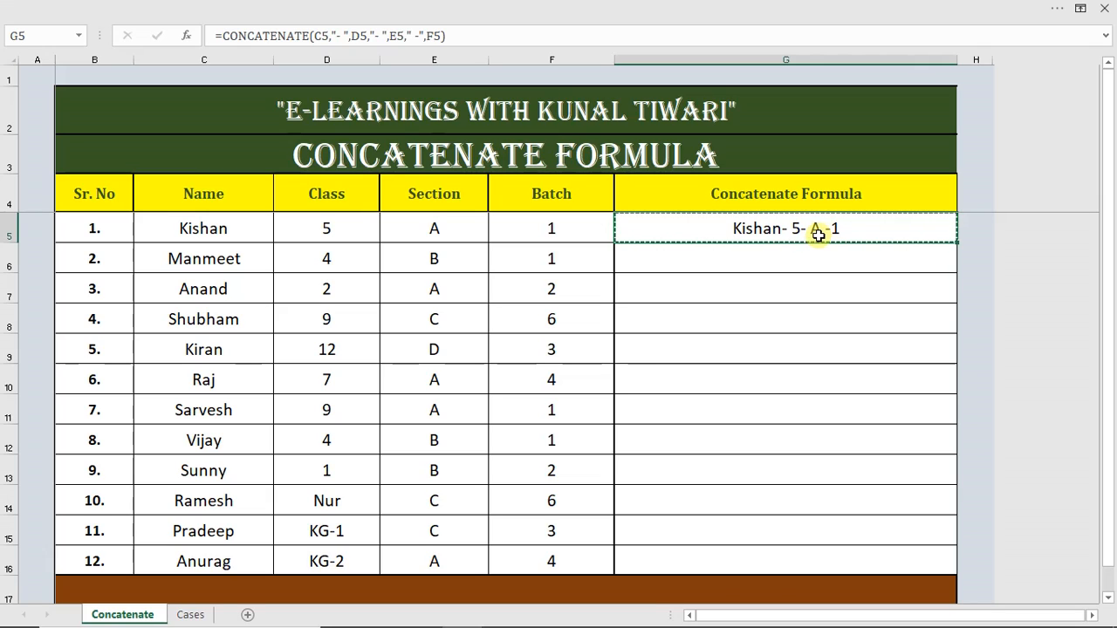
pyautogui.hotkey('shift', 'Down')
pyautogui.hotkey('shift', 'Down')
pyautogui.hotkey('shift', 'Down')
pyautogui.hotkey('shift', 'Down')
pyautogui.hotkey('shift', 'Down')
pyautogui.hotkey('shift', 'Down')
pyautogui.hotkey('shift', 'Down')
pyautogui.hotkey('shift', 'Down')
pyautogui.hotkey('shift', 'Down')
pyautogui.hotkey('shift', 'Down')
pyautogui.hotkey('shift', 'Down')
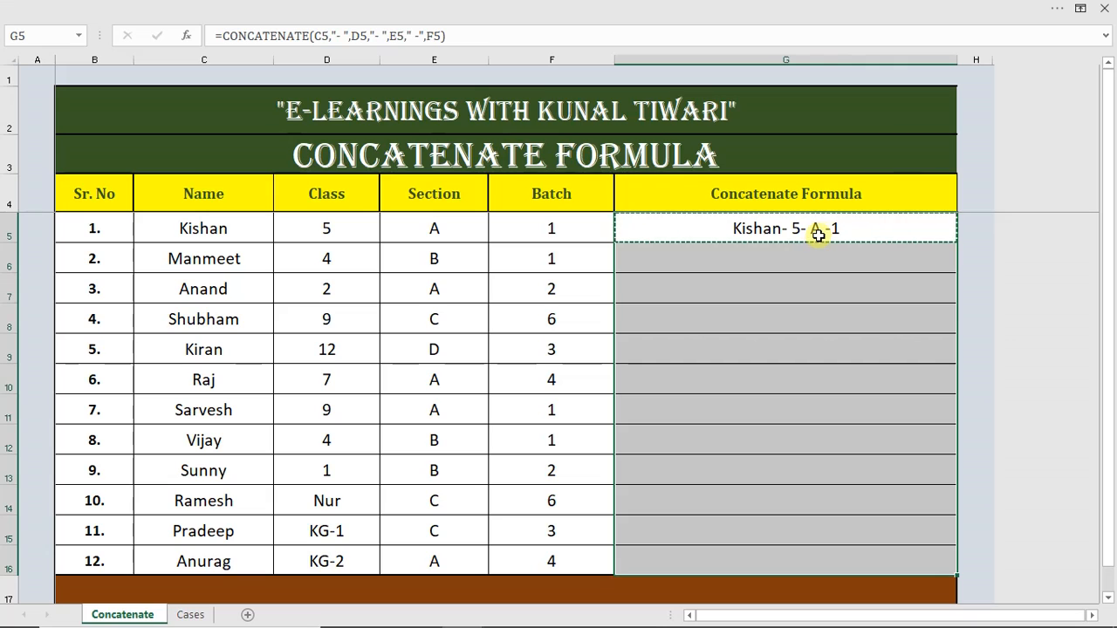
pyautogui.hotkey('ctrl', 'v')
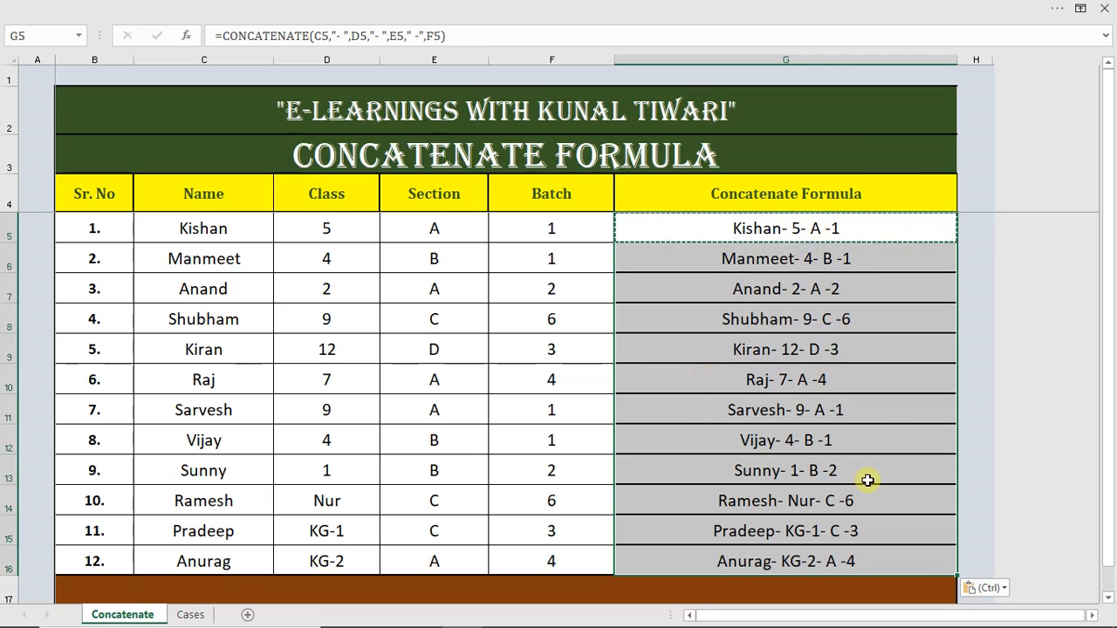
pyautogui.click(801, 358)
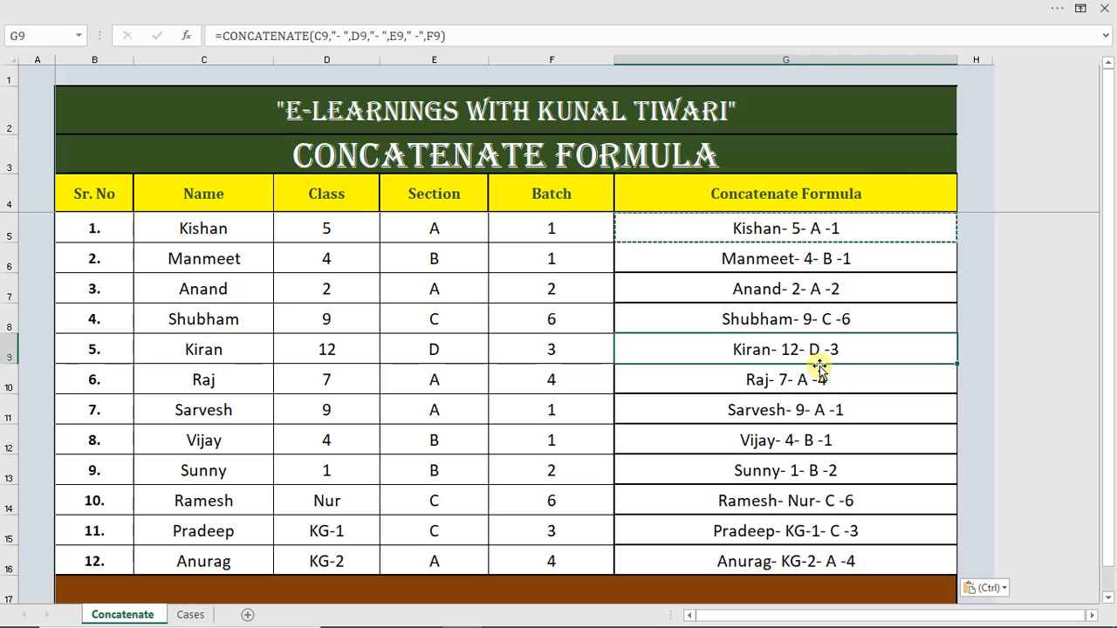
pyautogui.press('Escape')
# - Check the source cells C6 to F6 against the concatenated result in G6
pyautogui.click(240, 260)
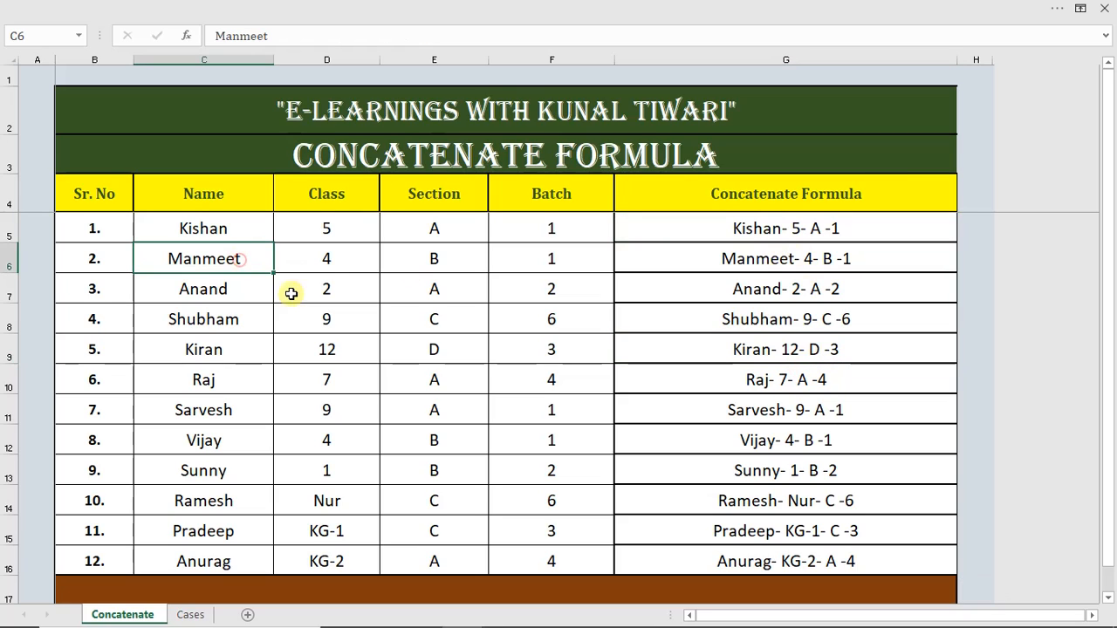
pyautogui.click(354, 251)
pyautogui.click(439, 265)
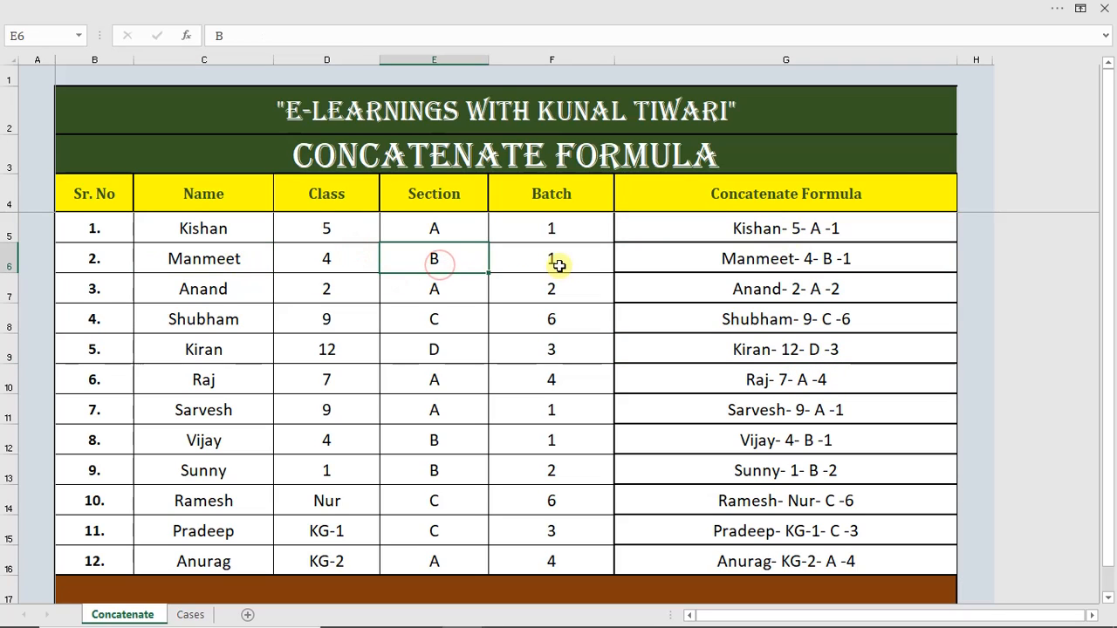
pyautogui.click(559, 266)
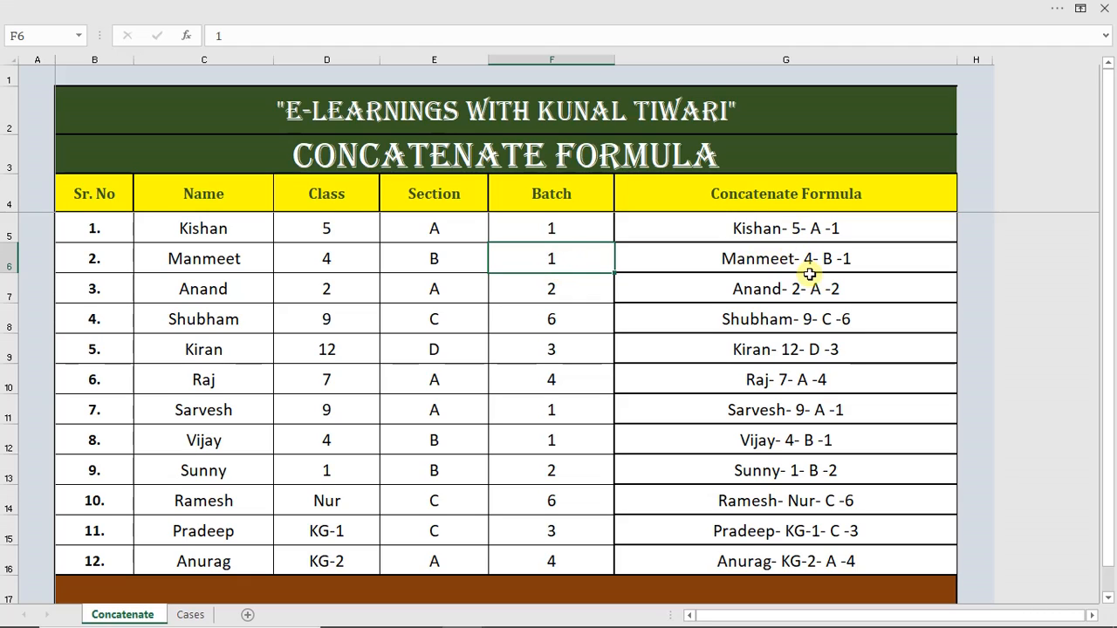
pyautogui.click(858, 258)
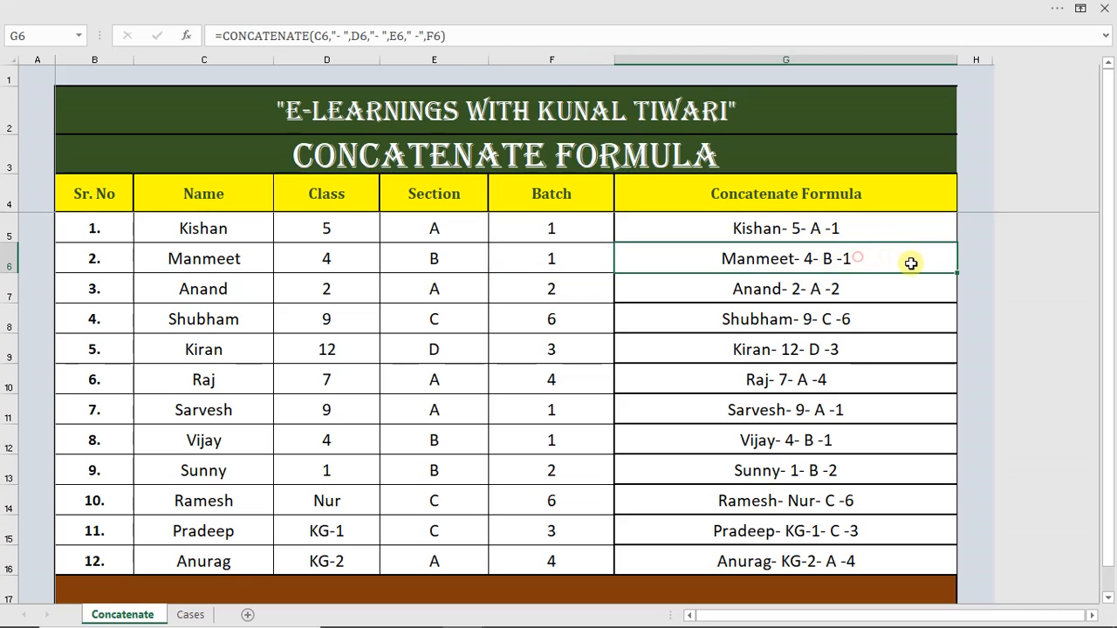